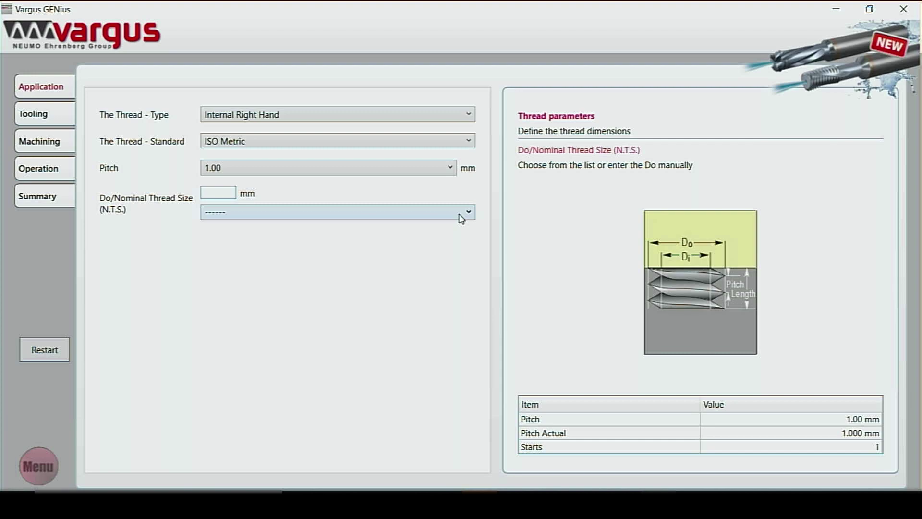
Choose M6 x 1 Coarse as the nominal thread size and set the thread length to 10 mm.
click(464, 213)
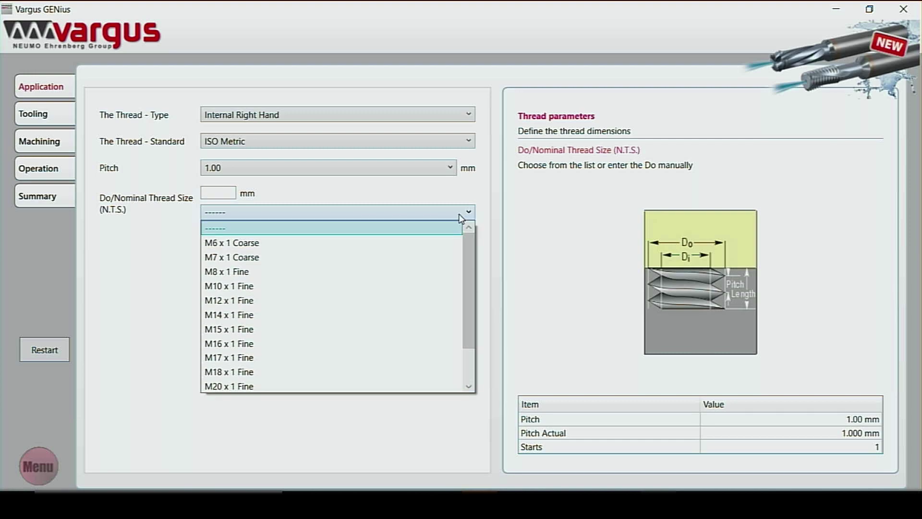
click(447, 243)
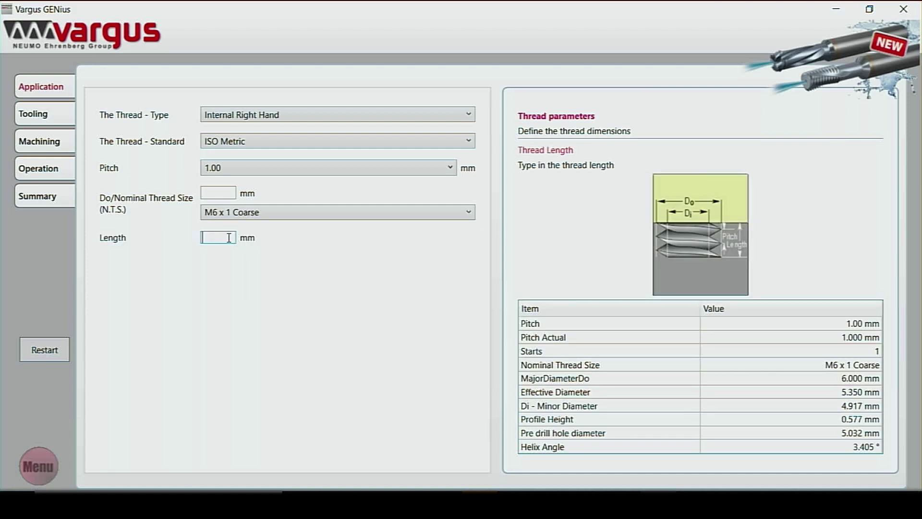
text(10)
key(Return)
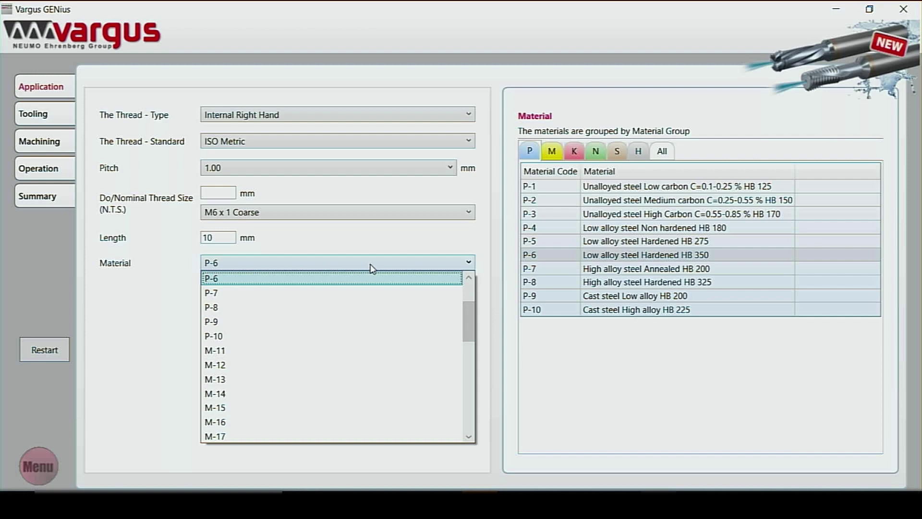
Choose P-4, low alloy steel non hardened HB 180, as the workpiece material.
click(469, 278)
click(469, 278)
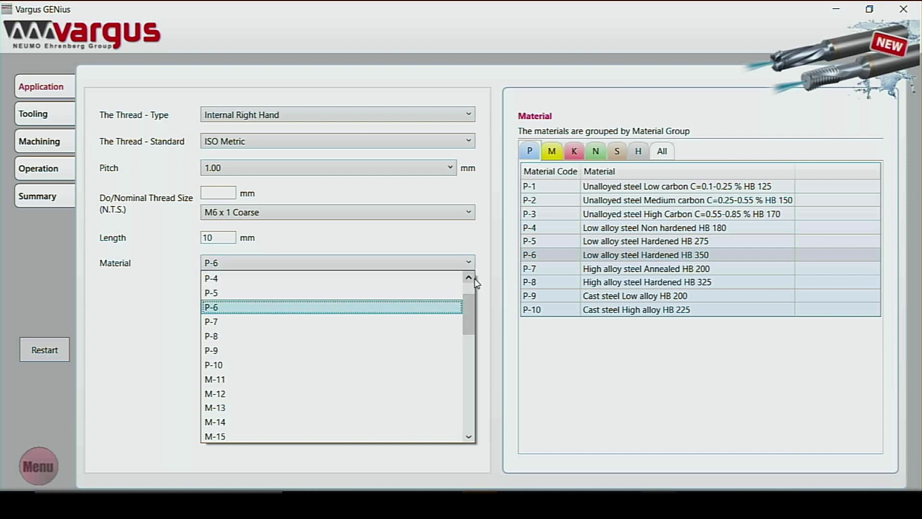
click(468, 278)
click(468, 278)
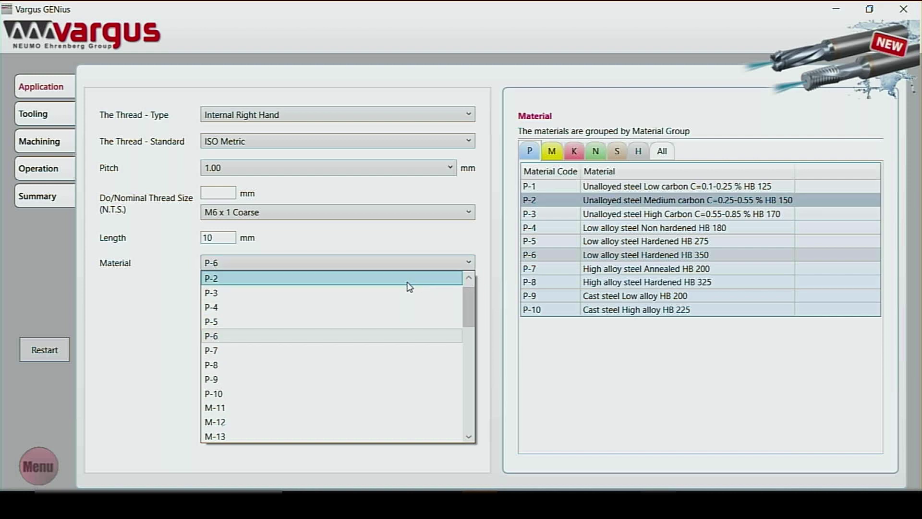
click(382, 306)
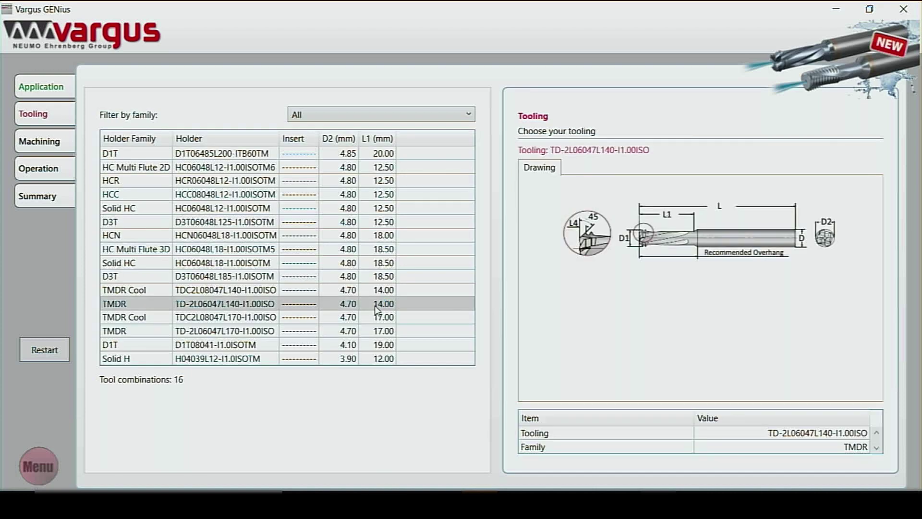
Compare the drawings of several TMDR Cool, D3T and HC tools, and select the D3T holder D3T06048L125-I1.0ISOTM as the tooling.
click(289, 292)
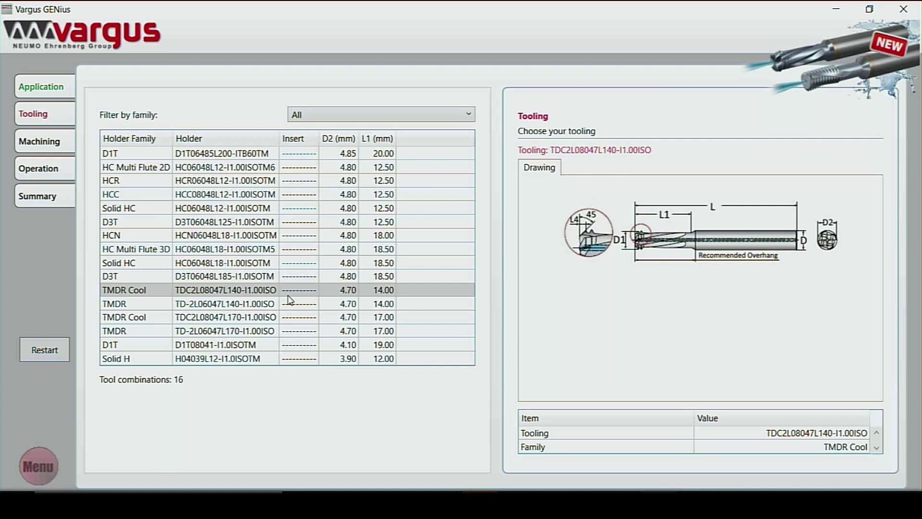
click(277, 278)
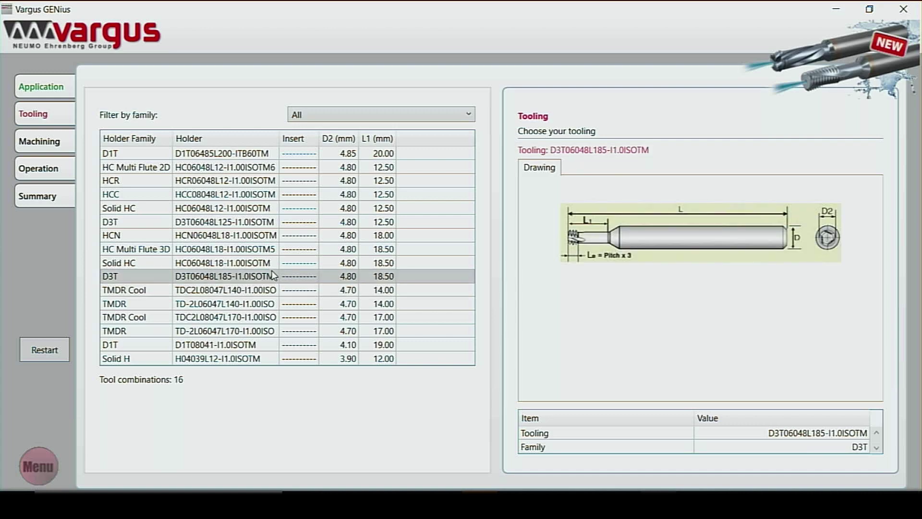
click(268, 260)
click(264, 250)
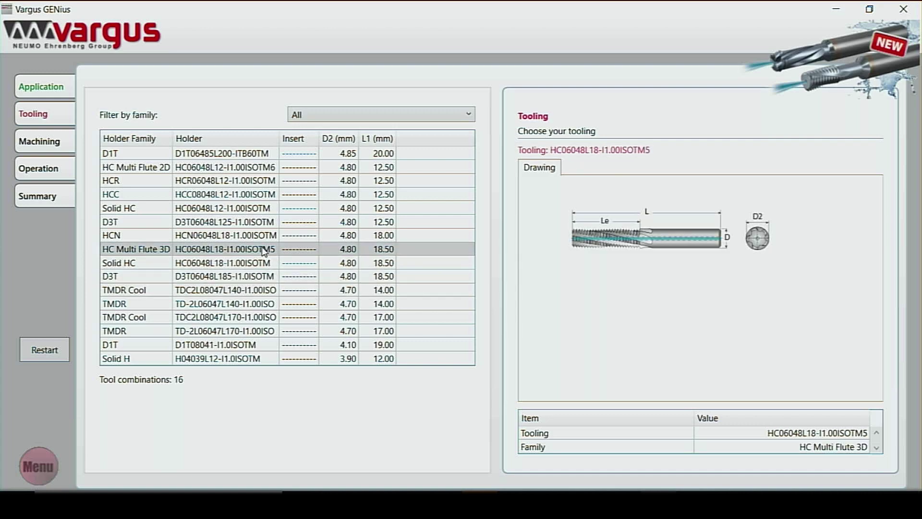
click(255, 223)
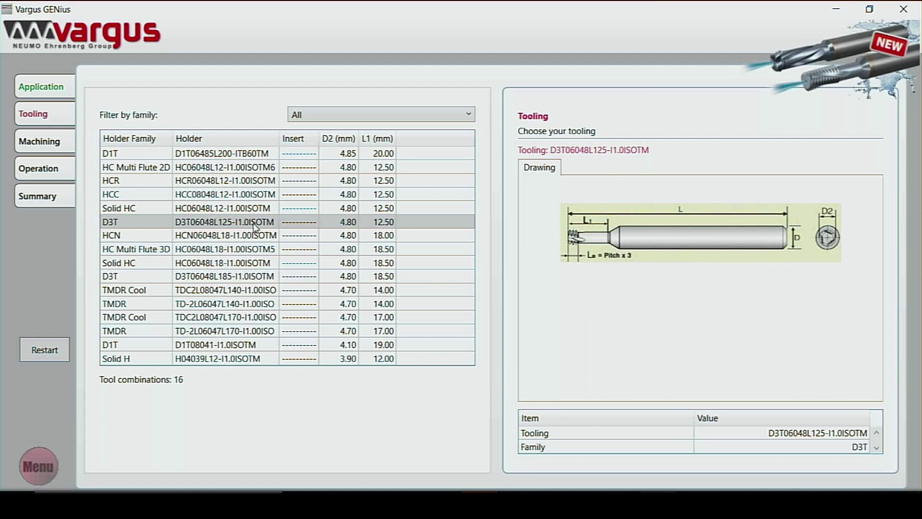
double_click(255, 225)
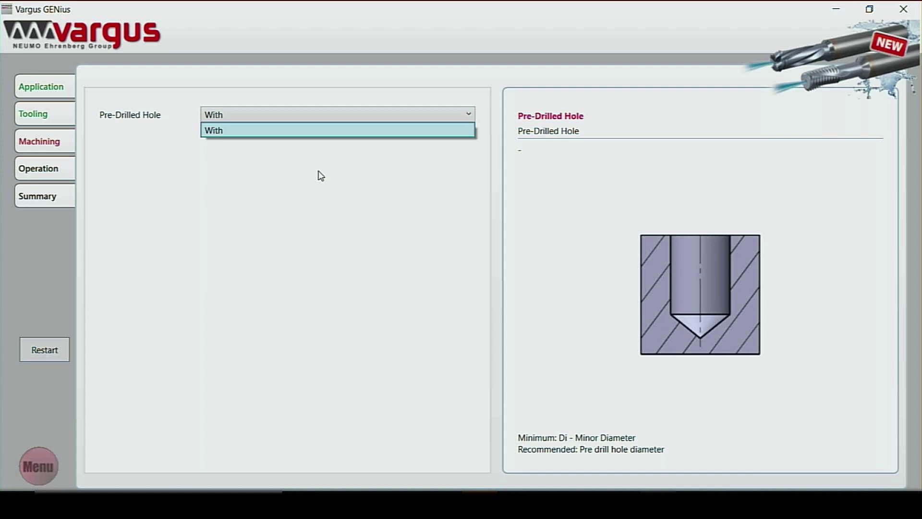
Define the machining with a pre-drilled hole, Climb method, Continuous path type, 1 or 2 with % passes, and 1 radial pass.
click(317, 130)
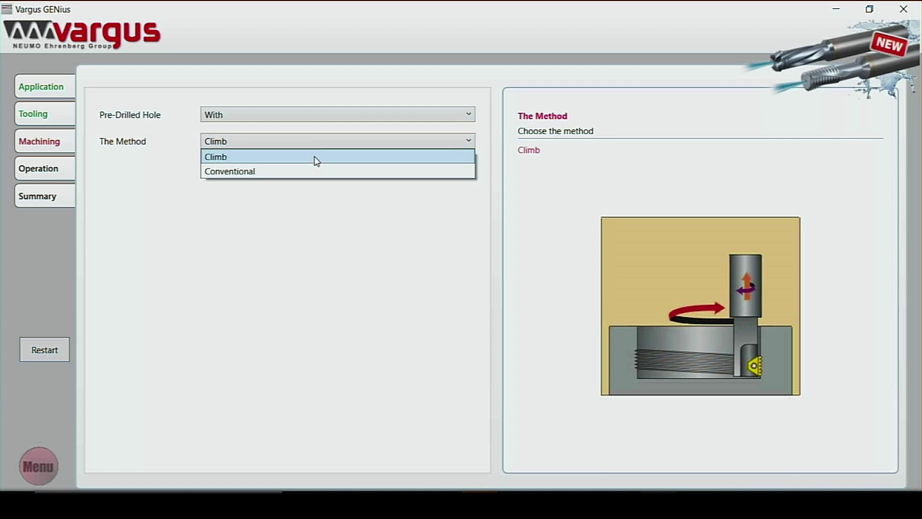
click(317, 157)
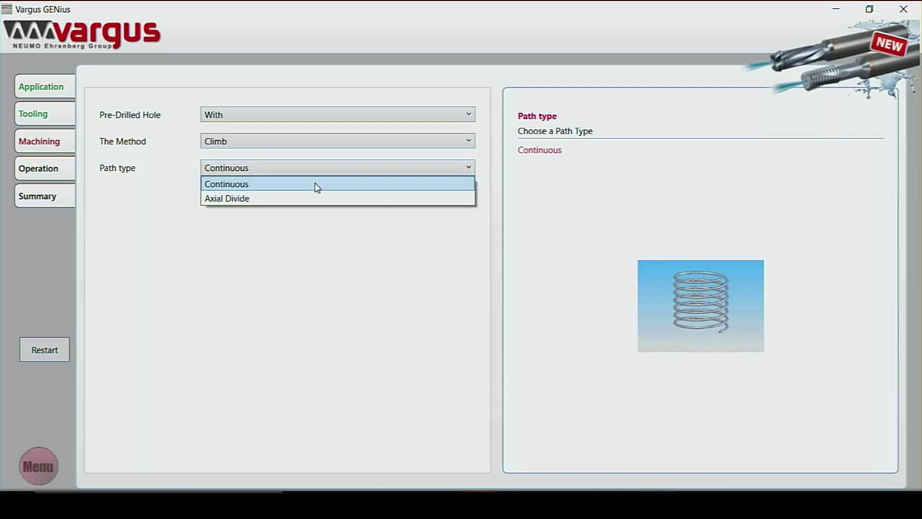
click(317, 187)
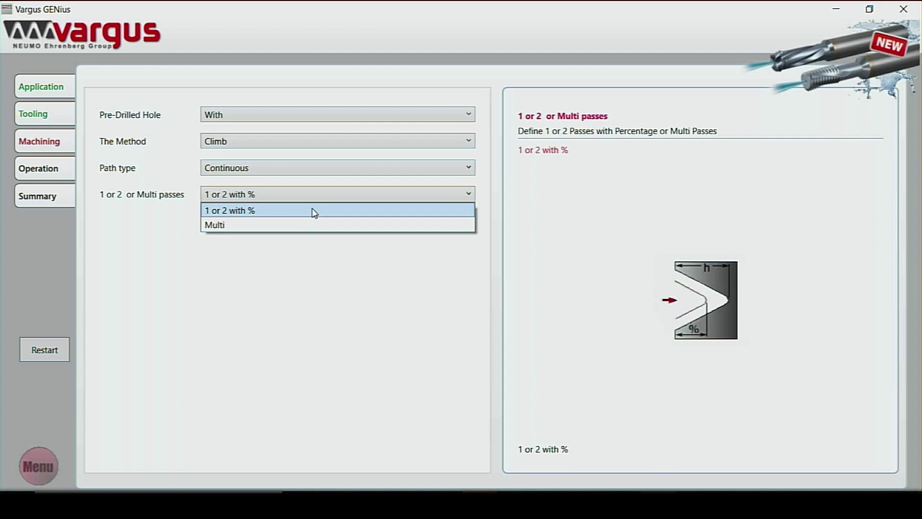
click(314, 212)
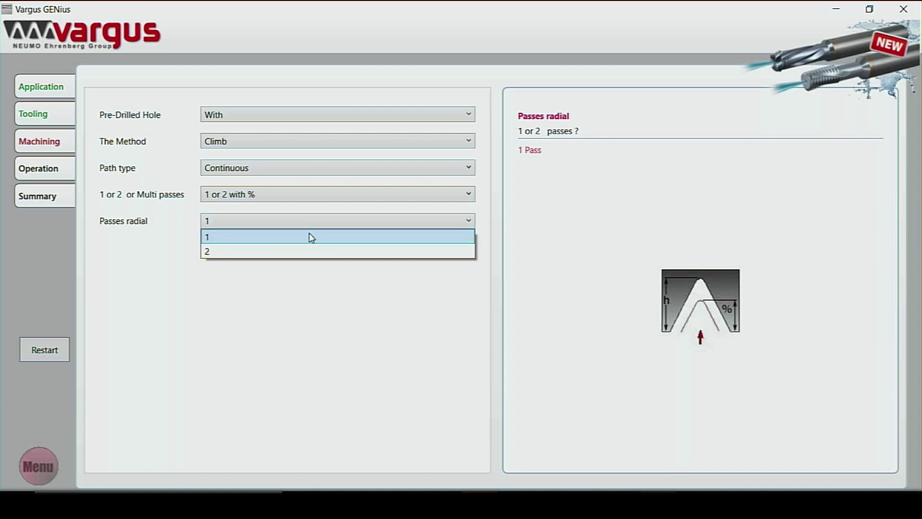
click(311, 237)
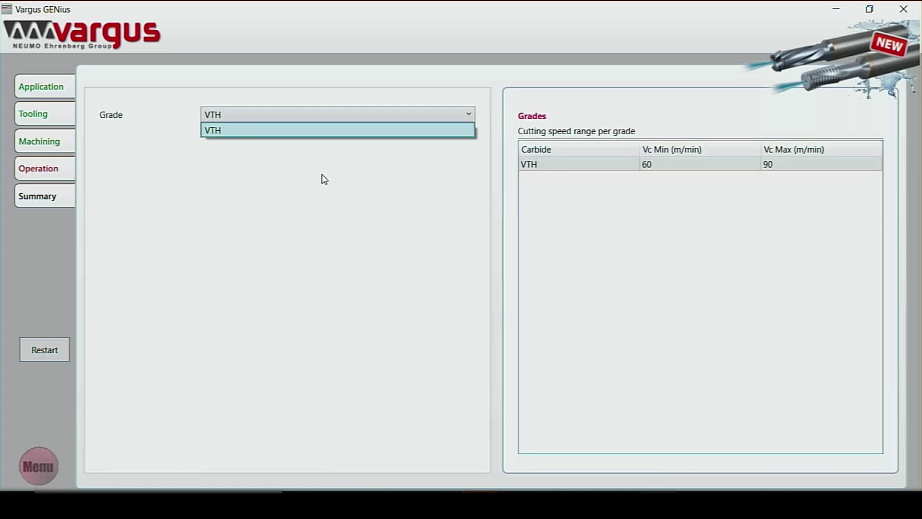
Choose grade VTH and accept cutting speed 75 m/min, feed 0.0159 mm/tooth, tool entry 30 % and Z axis retraction 200 mm.
click(334, 139)
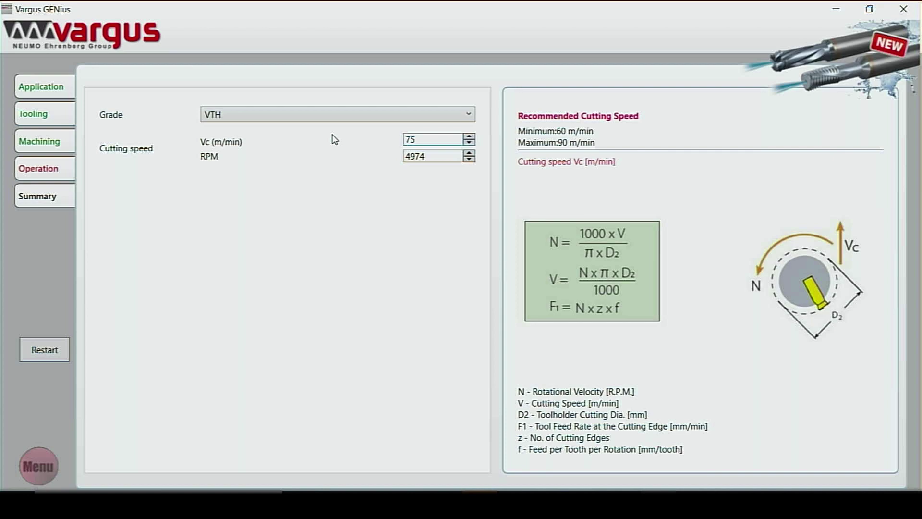
key(Return)
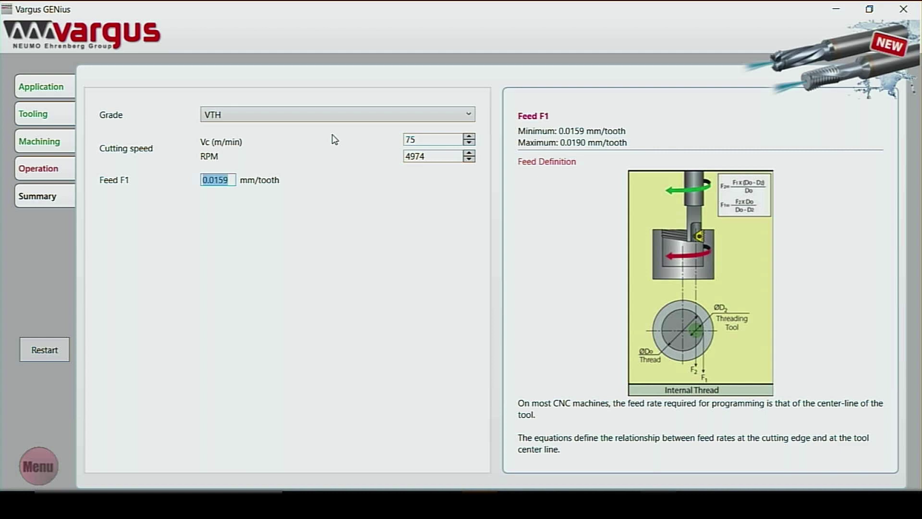
key(Return)
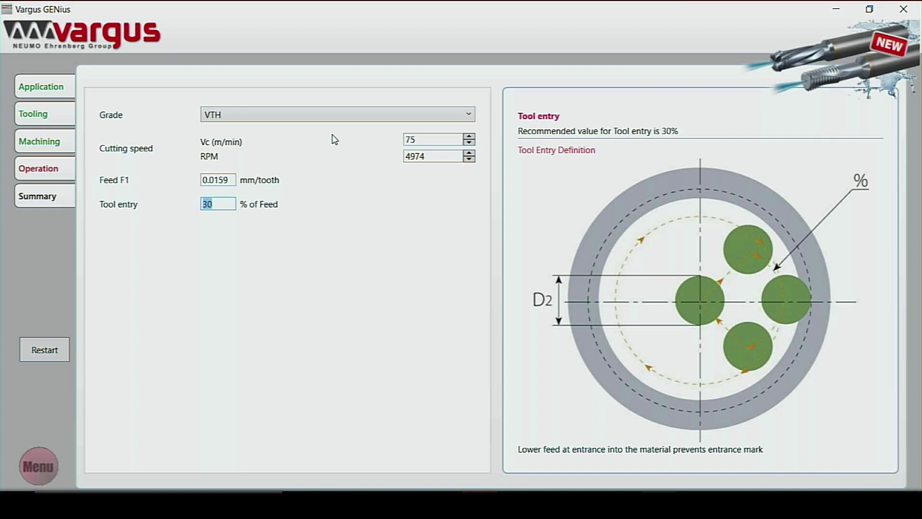
key(Return)
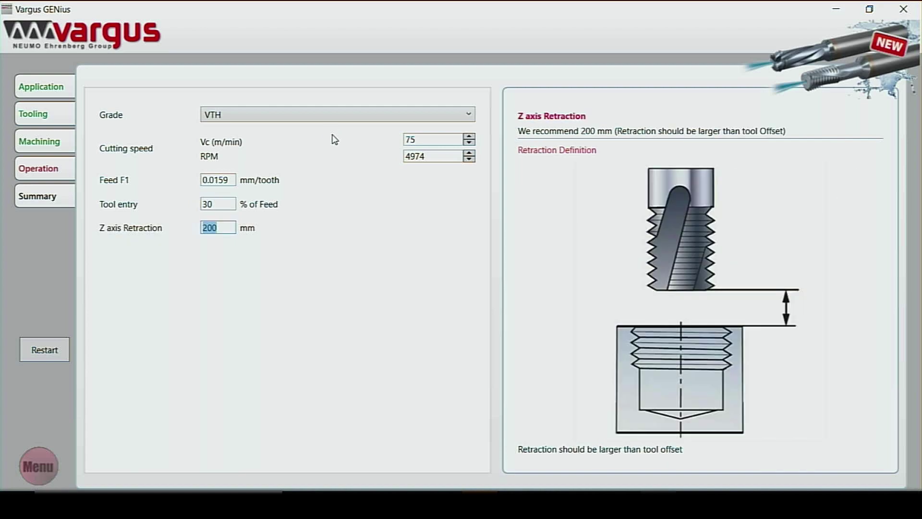
key(Return)
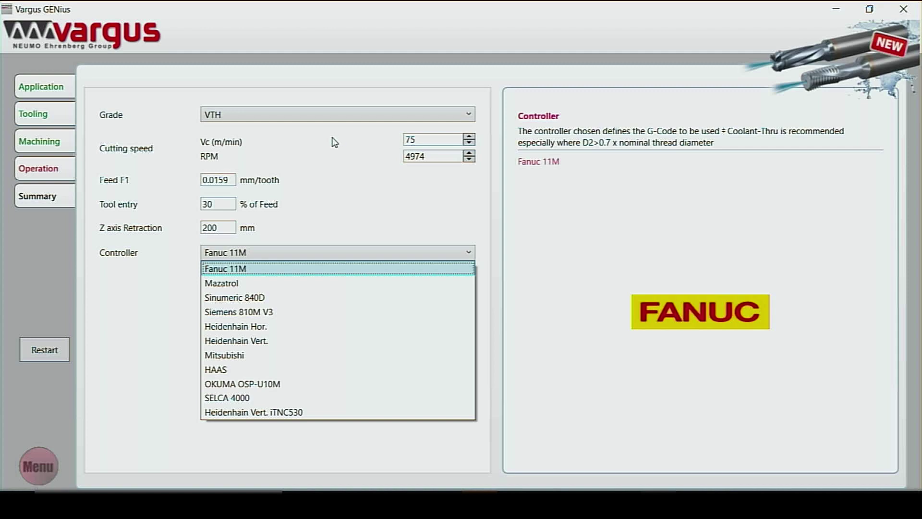
Choose the Fanuc 11M controller with Tool peripheral CNC coordinates, accepting length offset number 10 and radial offset number 60.
click(292, 267)
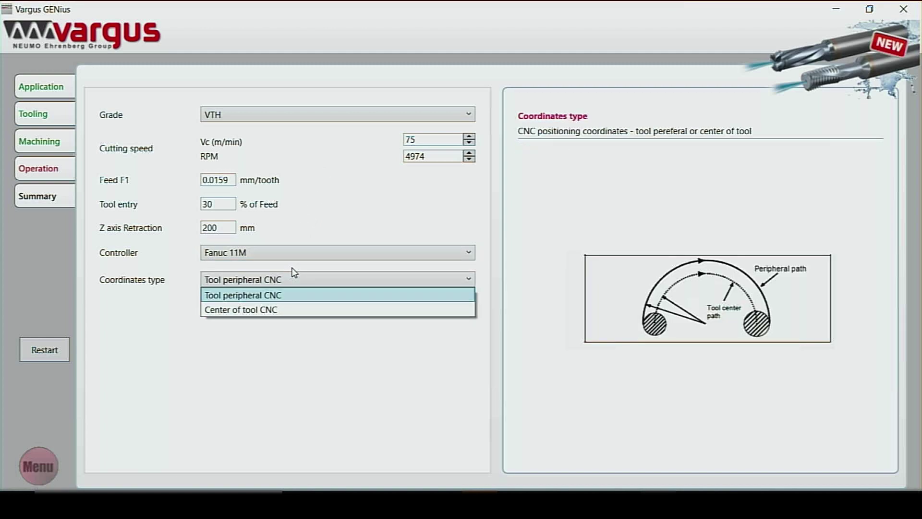
click(291, 296)
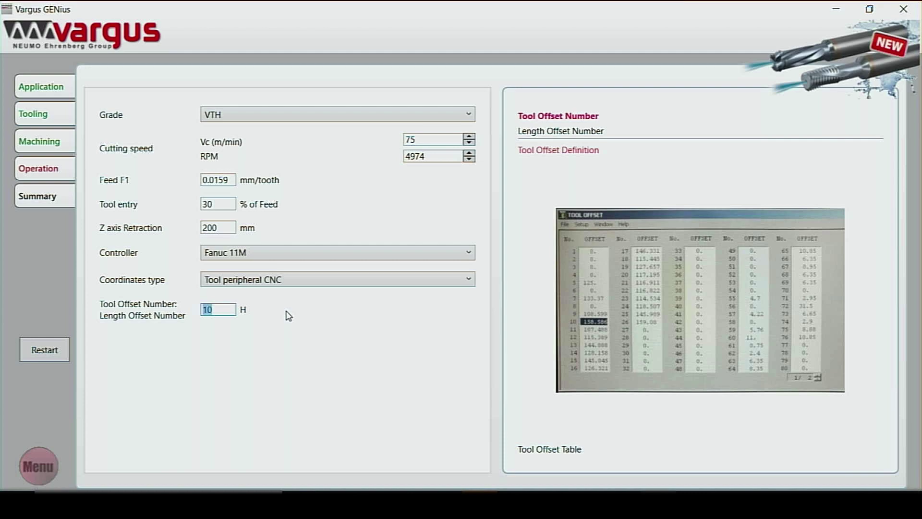
key(Return)
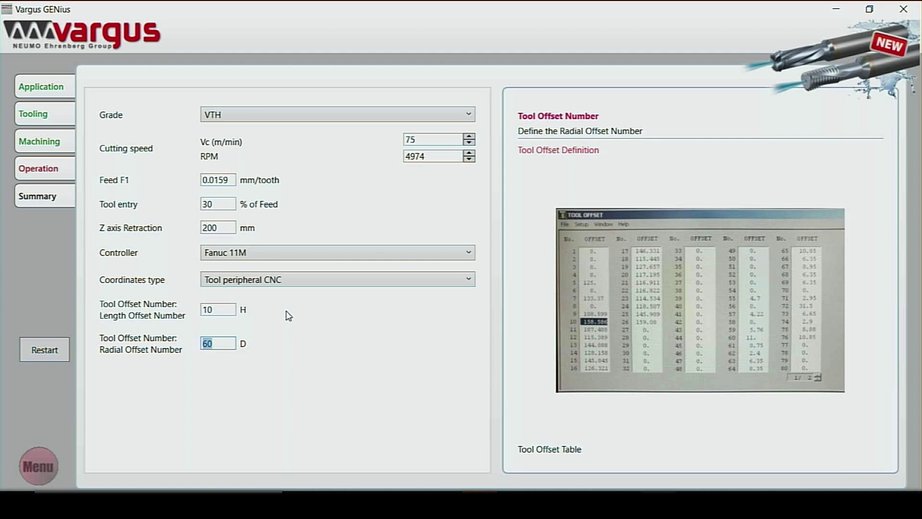
key(Return)
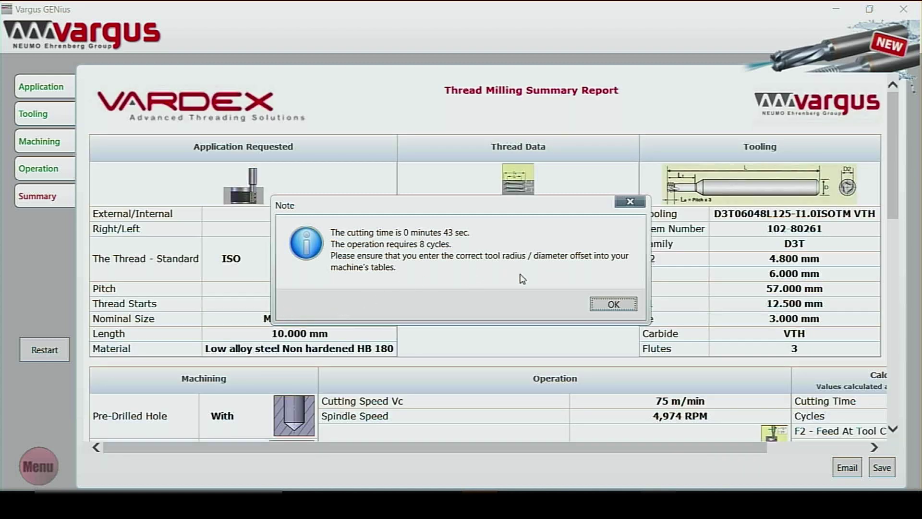
Dismiss the note and review the Thread Milling Summary Report through to the generated CNC program.
click(612, 304)
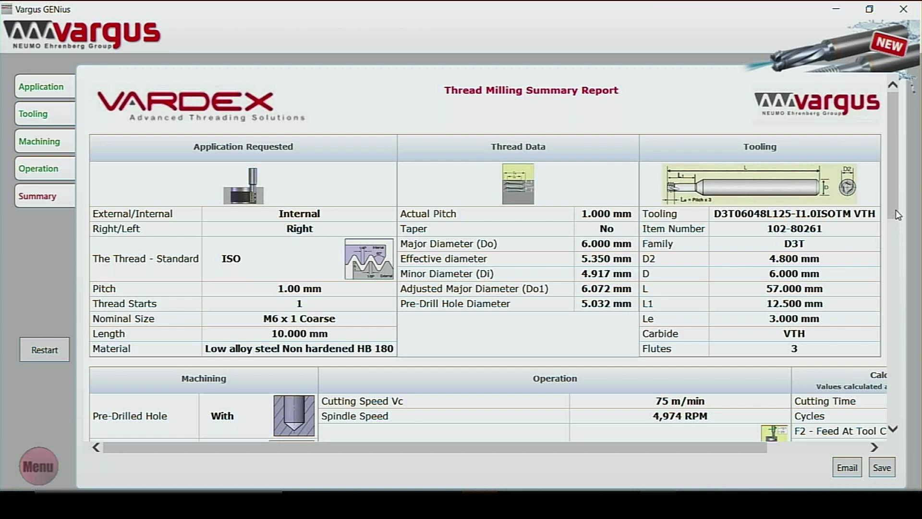
drag(898, 215, 896, 323)
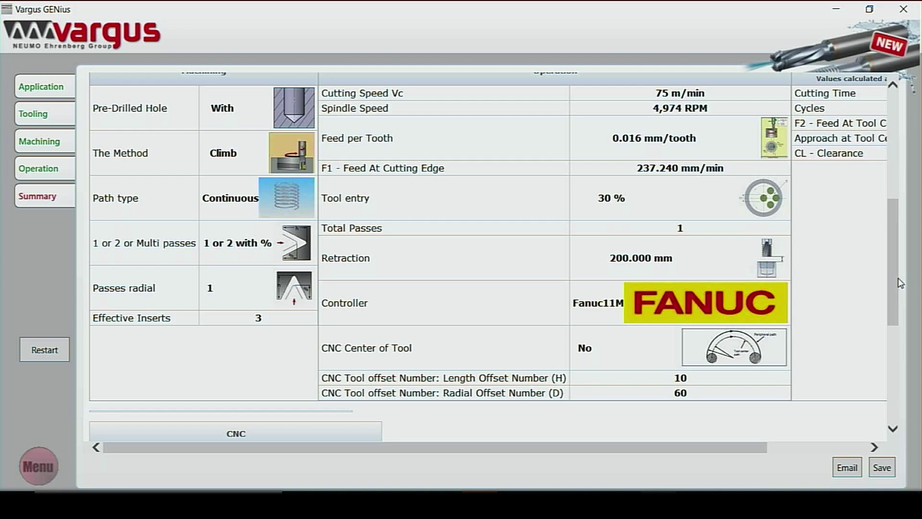
drag(897, 279, 891, 403)
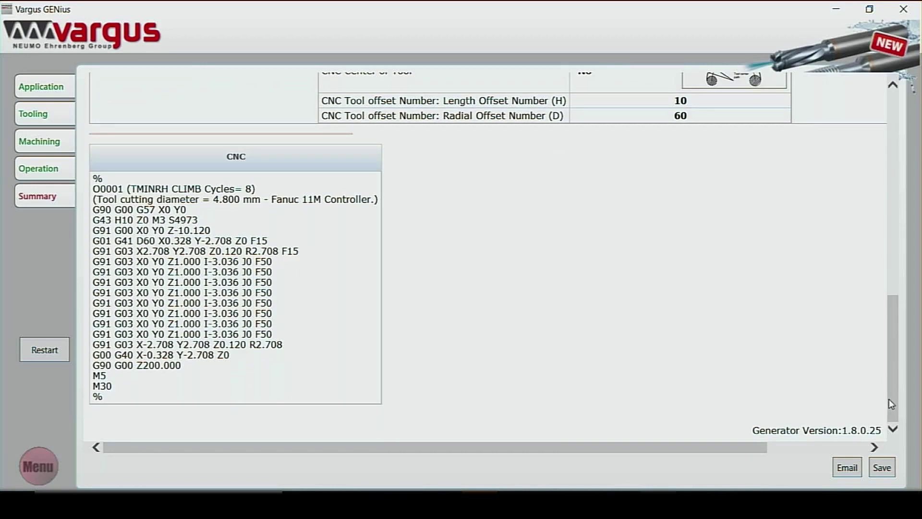